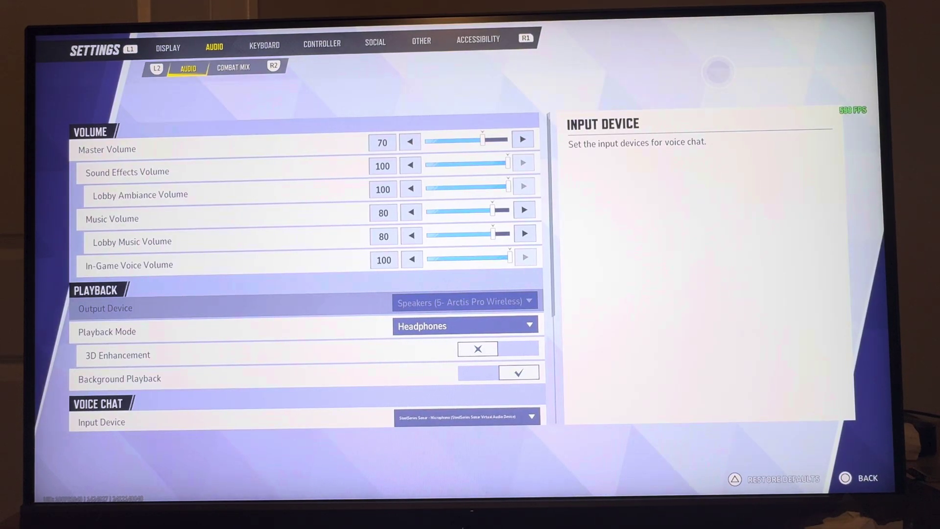
- Leave Settings for the home screen briefly, then bring the audio settings back up
{"action": "key", "text": "Escape"}
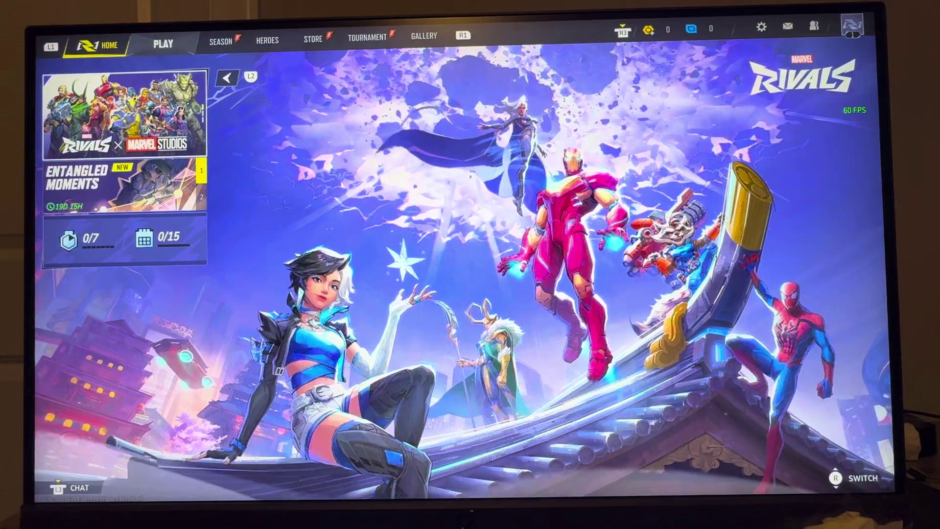
{"action": "key", "text": "Escape"}
- Open the Audio settings, briefly checking the Display and Combat Mix pages
{"action": "left_click", "coordinate": [451, 203]}
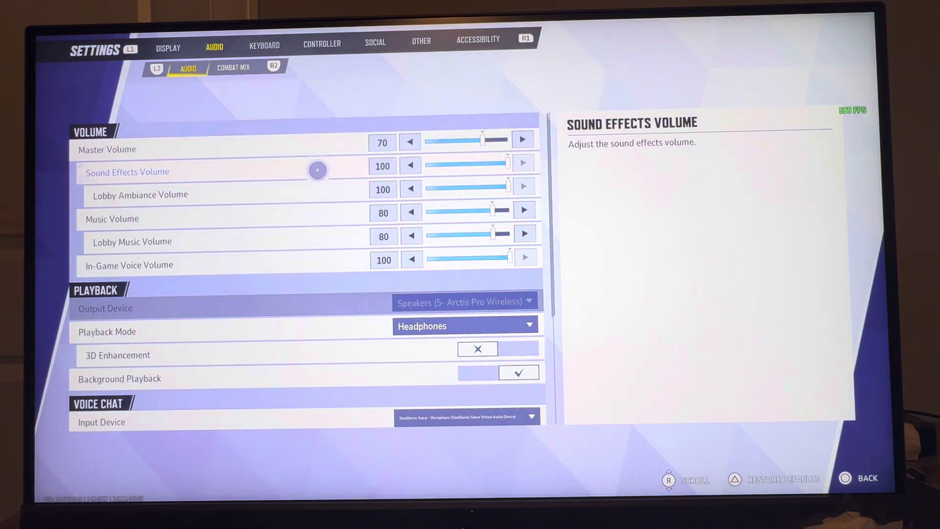
{"action": "key", "text": "q"}
{"action": "key", "text": "e"}
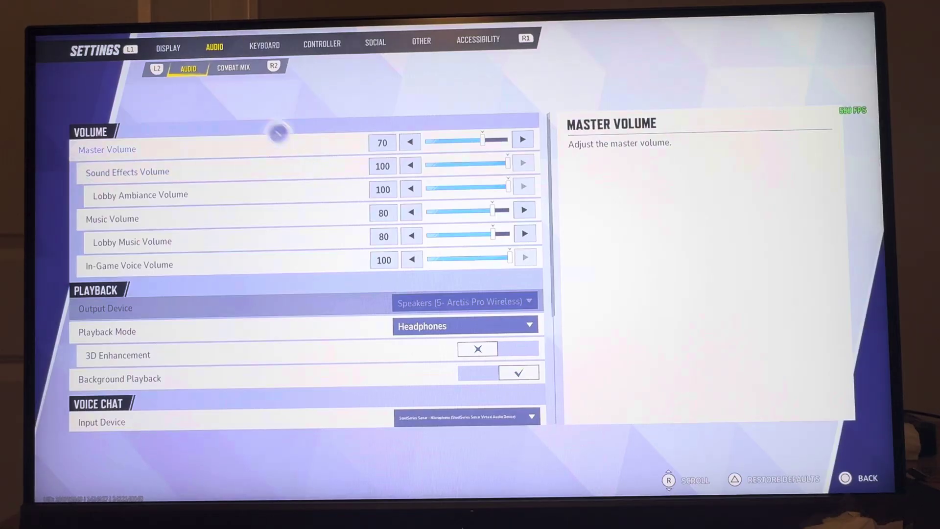
{"action": "left_click", "coordinate": [221, 68]}
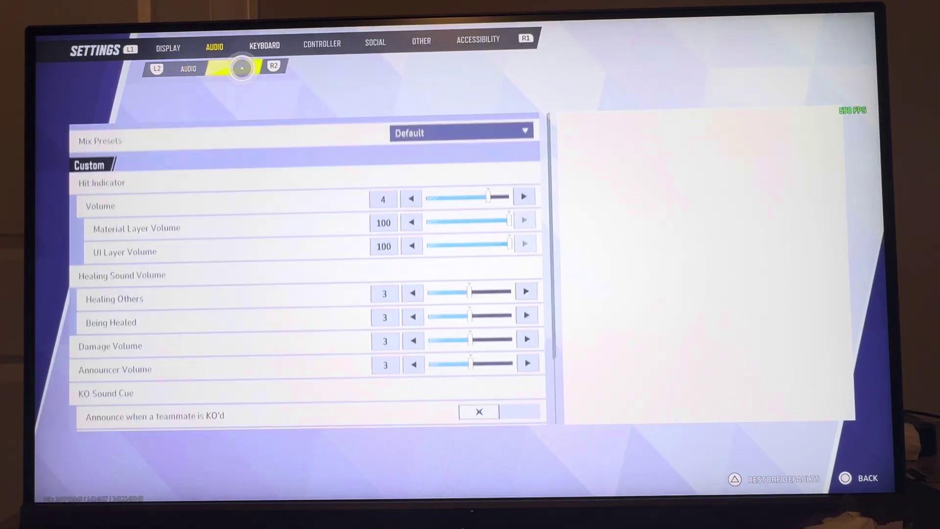
{"action": "key", "text": "z"}
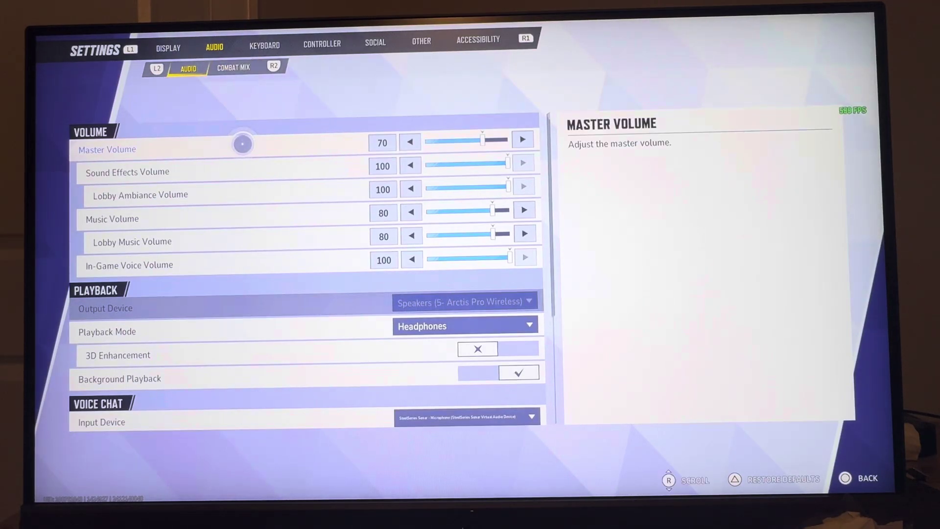
{"action": "scroll", "coordinate": [243, 145], "scroll_direction": "down", "scroll_amount": 3}
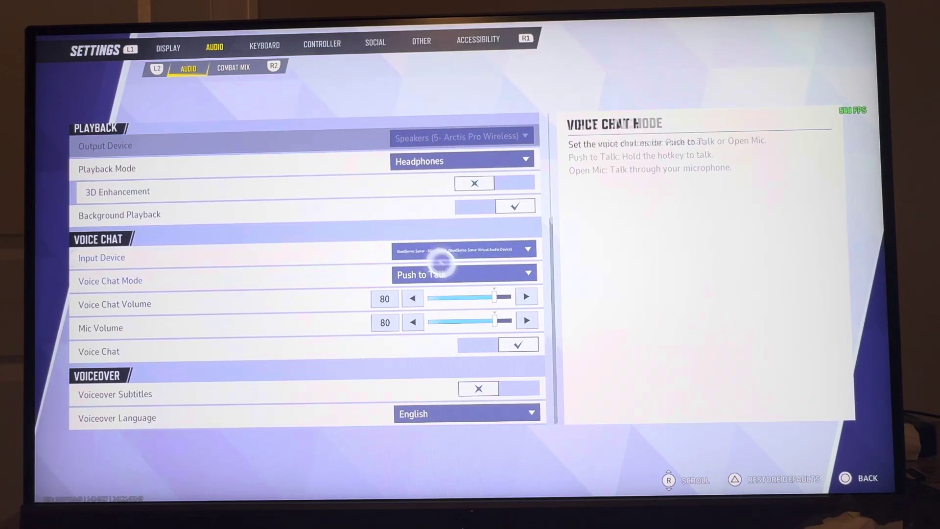
- Keep Voice Chat Mode on Push to Talk and advance to the Social settings
{"action": "left_click", "coordinate": [446, 271]}
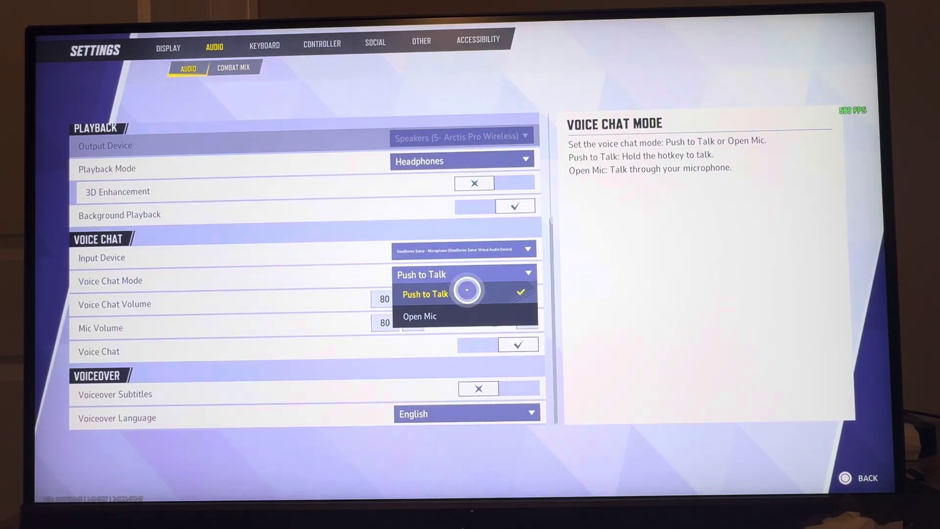
{"action": "left_click", "coordinate": [467, 292]}
{"action": "key", "text": "e"}
{"action": "key", "text": "e"}
- Move through the settings categories from Social to the Keyboard settings
{"action": "key", "text": "e"}
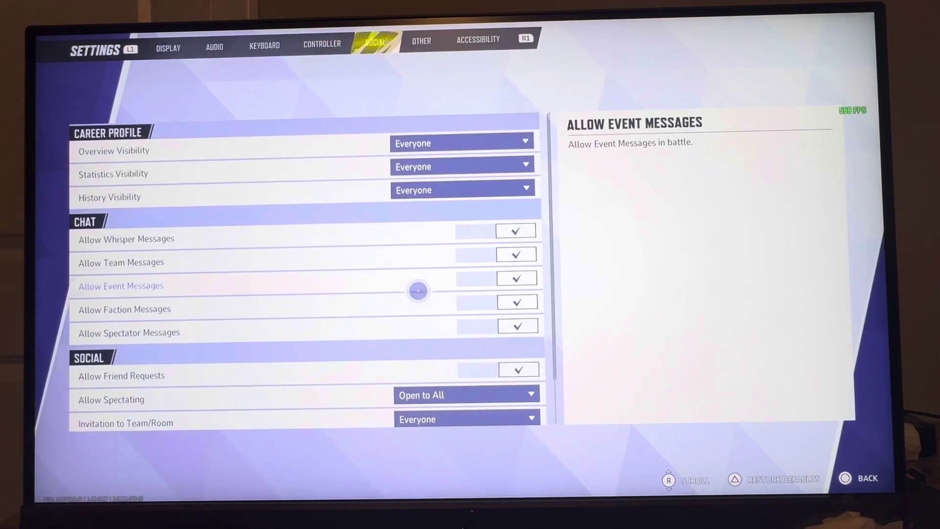
{"action": "key", "text": "e"}
{"action": "key", "text": "e"}
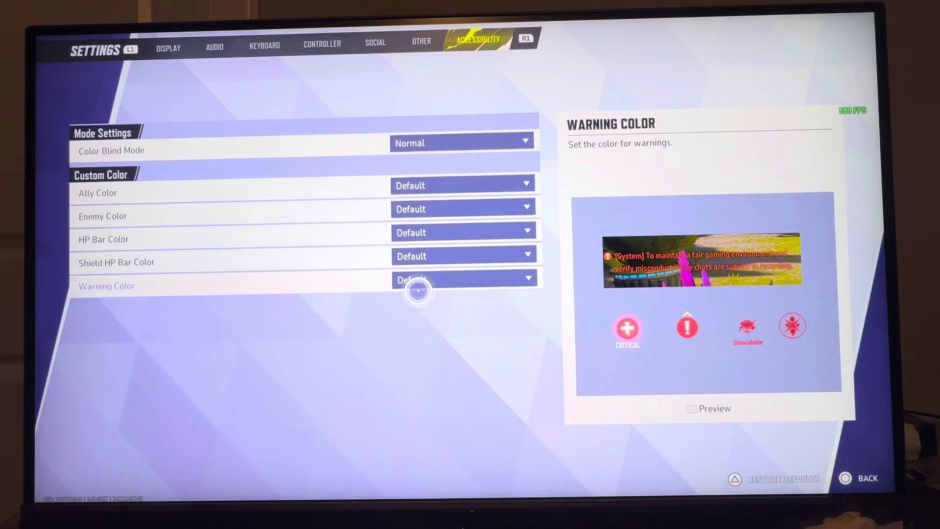
{"action": "key", "text": "q"}
{"action": "key", "text": "q"}
{"action": "key", "text": "q"}
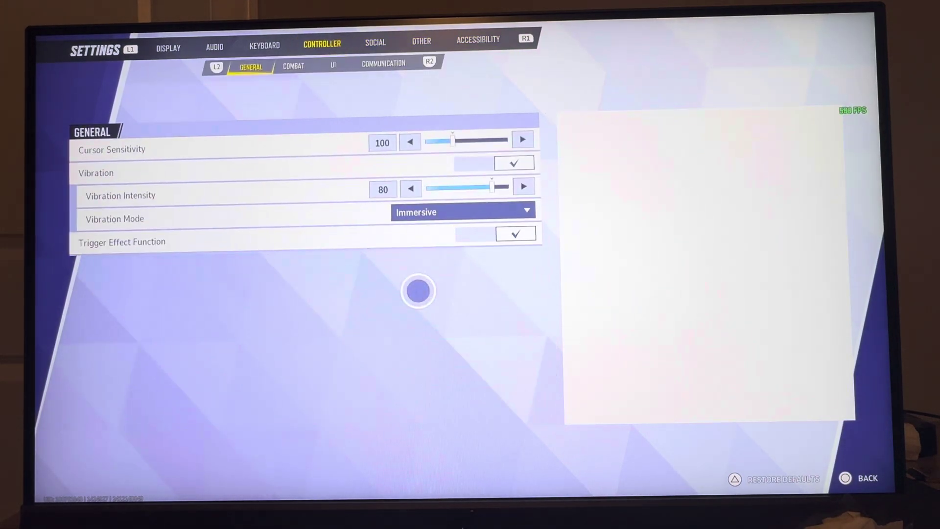
{"action": "key", "text": "q"}
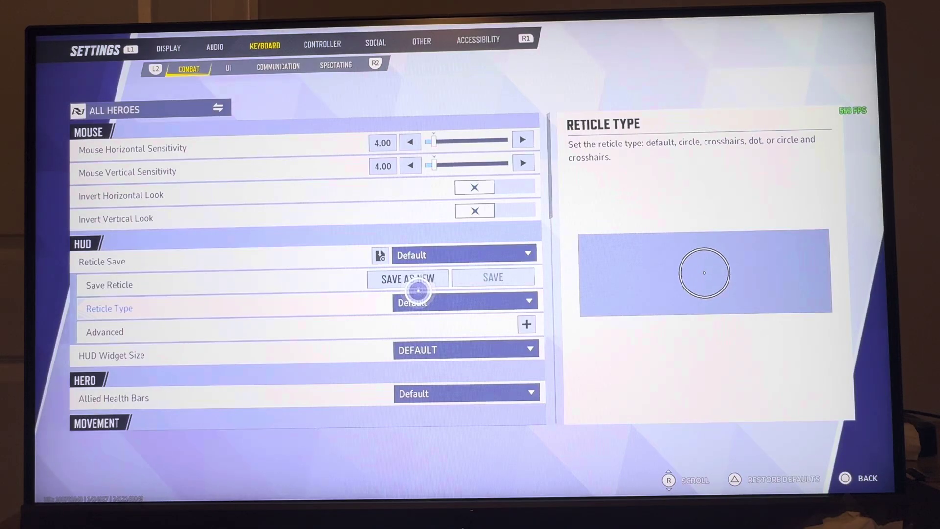
{"action": "scroll", "coordinate": [419, 290], "scroll_direction": "down", "scroll_amount": 5}
{"action": "scroll", "coordinate": [419, 289], "scroll_direction": "down", "scroll_amount": 5}
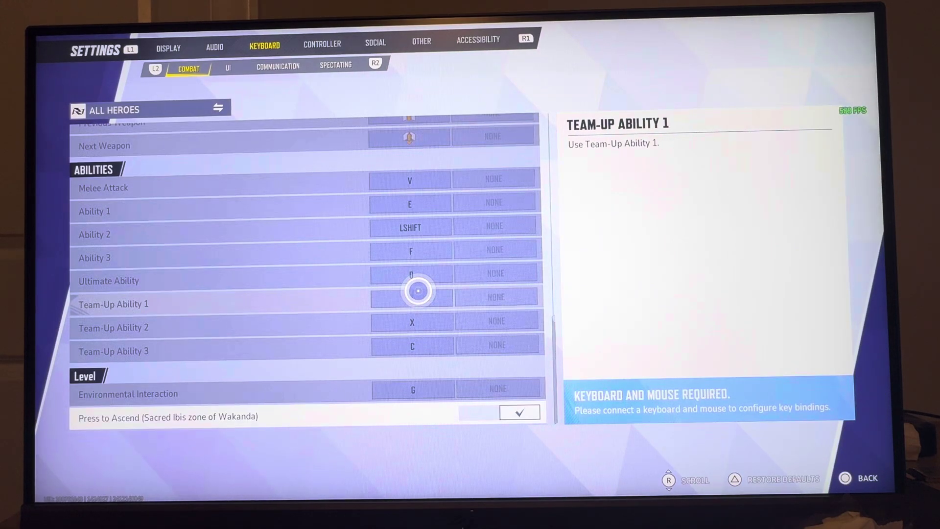
{"action": "scroll", "coordinate": [418, 290], "scroll_direction": "up", "scroll_amount": 3}
{"action": "scroll", "coordinate": [417, 290], "scroll_direction": "up", "scroll_amount": 3}
{"action": "scroll", "coordinate": [417, 291], "scroll_direction": "up", "scroll_amount": 3}
{"action": "scroll", "coordinate": [418, 289], "scroll_direction": "up", "scroll_amount": 3}
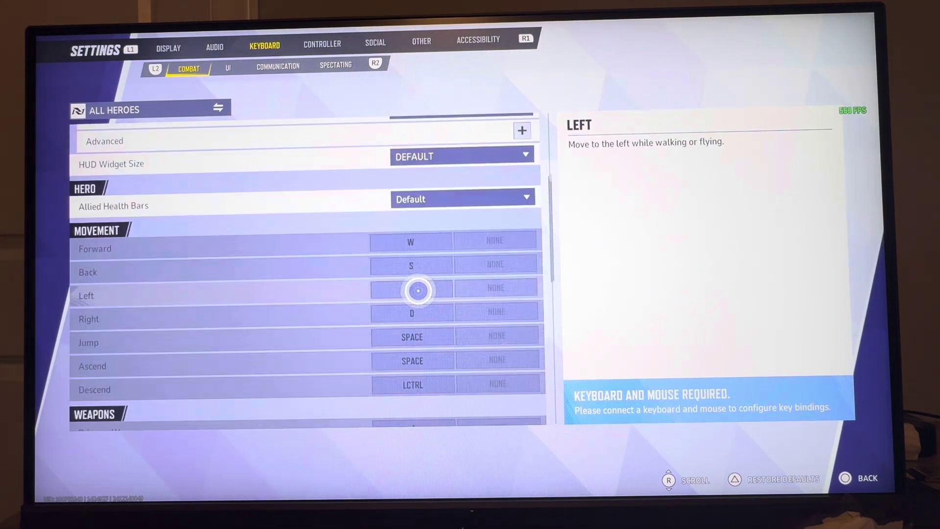
{"action": "key", "text": "e"}
{"action": "key", "text": "q"}
- Review the keyboard Communication bindings to locate the Push to Talk key
{"action": "key", "text": "z"}
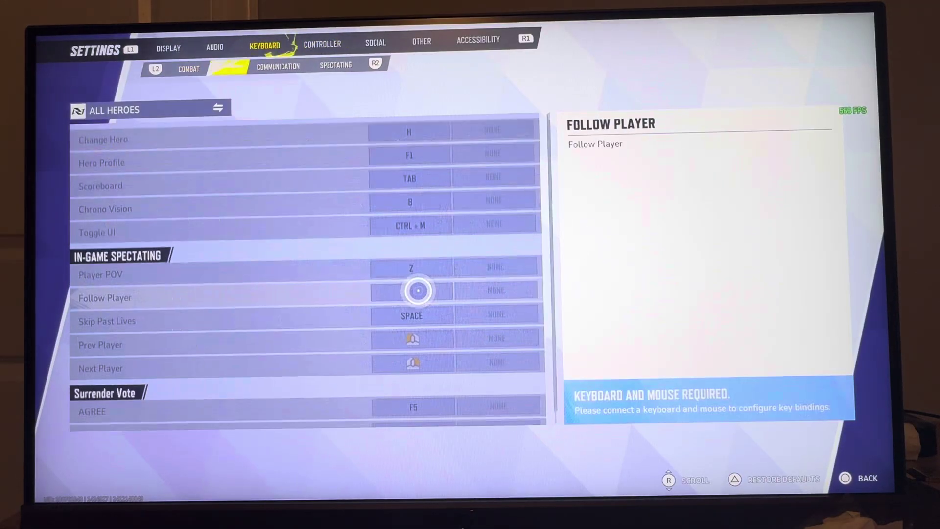
{"action": "key", "text": "z"}
{"action": "scroll", "coordinate": [331, 211], "scroll_direction": "down", "scroll_amount": 3}
{"action": "scroll", "coordinate": [330, 212], "scroll_direction": "down", "scroll_amount": 5}
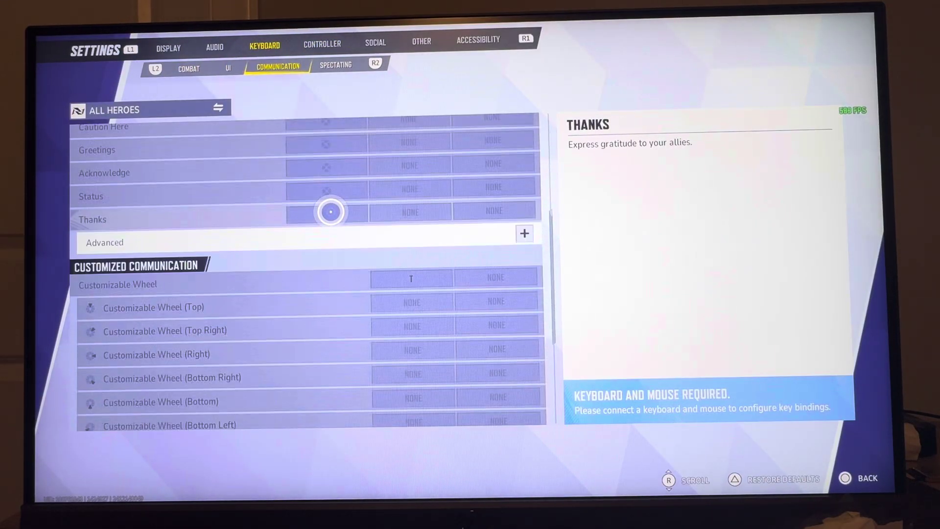
{"action": "scroll", "coordinate": [330, 212], "scroll_direction": "down", "scroll_amount": 5}
{"action": "scroll", "coordinate": [331, 211], "scroll_direction": "down", "scroll_amount": 3}
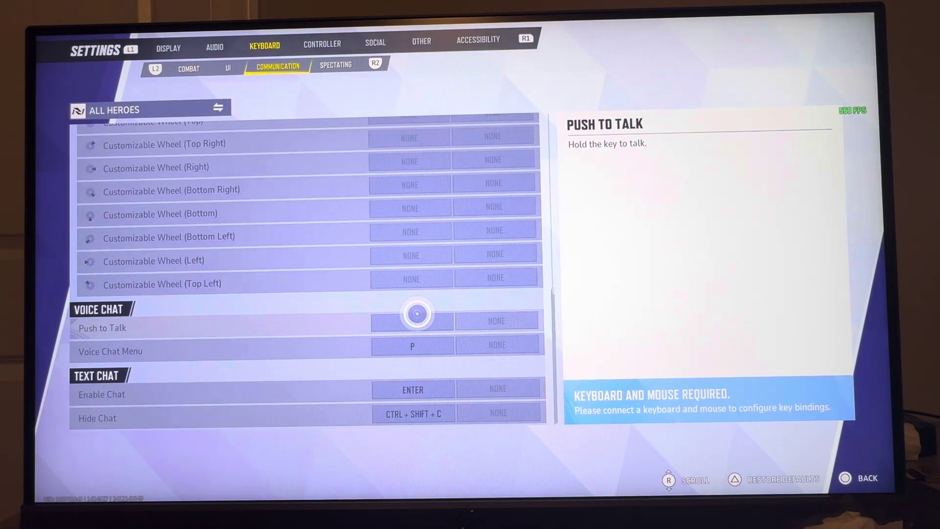
{"action": "scroll", "coordinate": [416, 314], "scroll_direction": "up", "scroll_amount": 10}
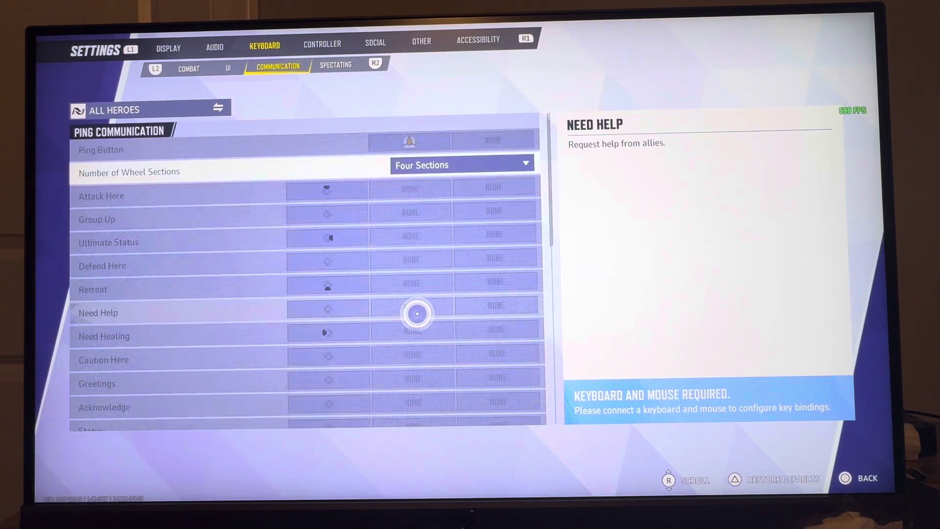
{"action": "key", "text": "q"}
{"action": "key", "text": "e"}
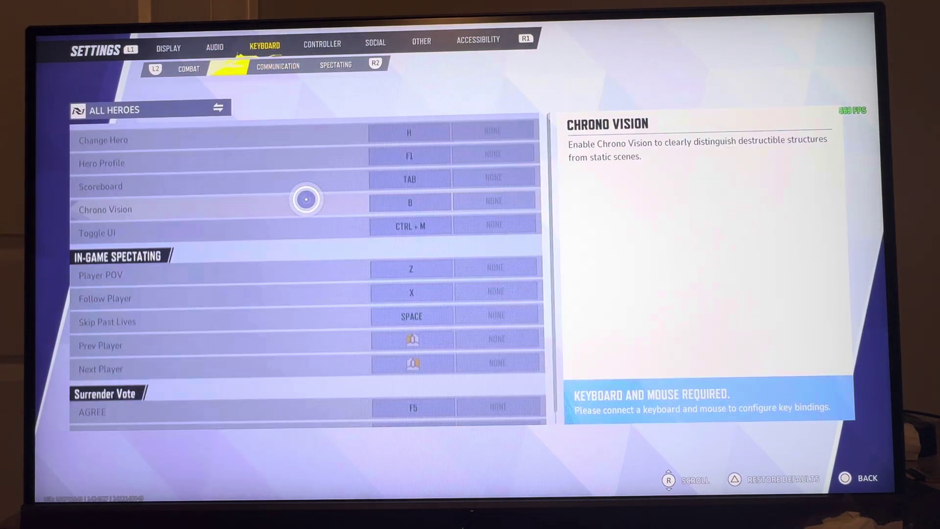
- Confirm the controller's Push to Talk binding is unassigned, then exit to the home screen
{"action": "key", "text": "e"}
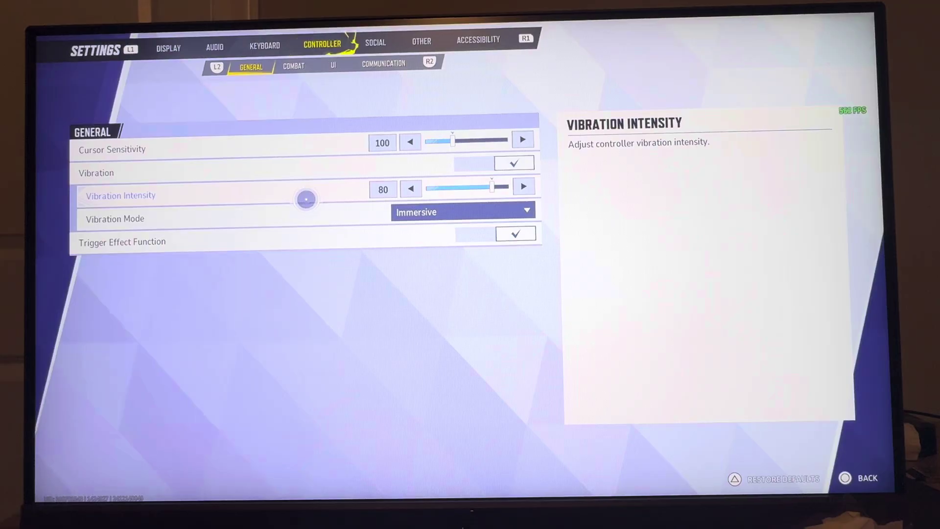
{"action": "key", "text": "c"}
{"action": "key", "text": "c"}
{"action": "key", "text": "z"}
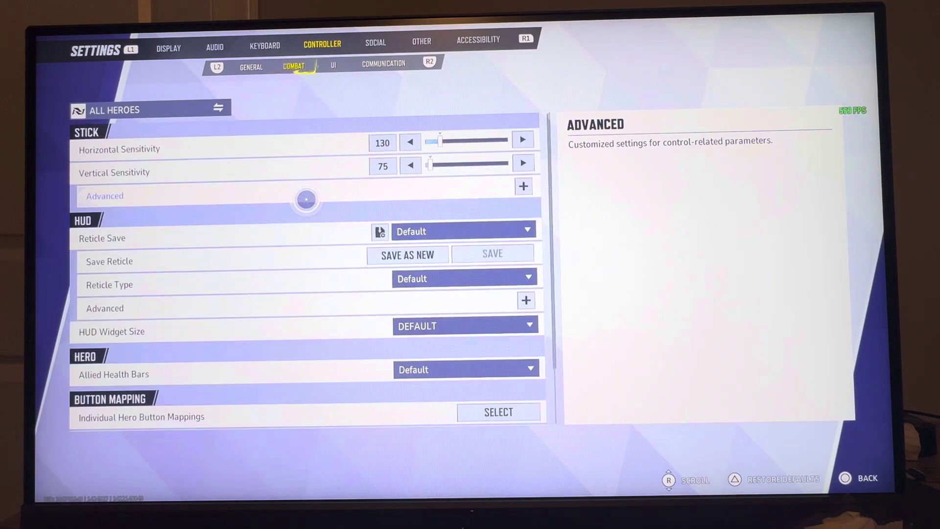
{"action": "scroll", "coordinate": [304, 220], "scroll_direction": "down", "scroll_amount": 2}
{"action": "key", "text": "c"}
{"action": "key", "text": "c"}
{"action": "scroll", "coordinate": [304, 234], "scroll_direction": "down", "scroll_amount": 3}
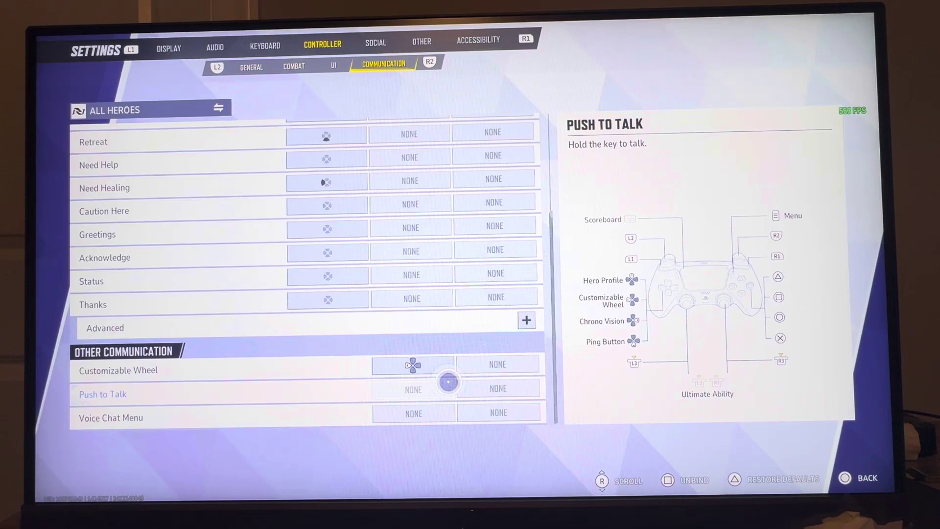
{"action": "key", "text": "Escape"}
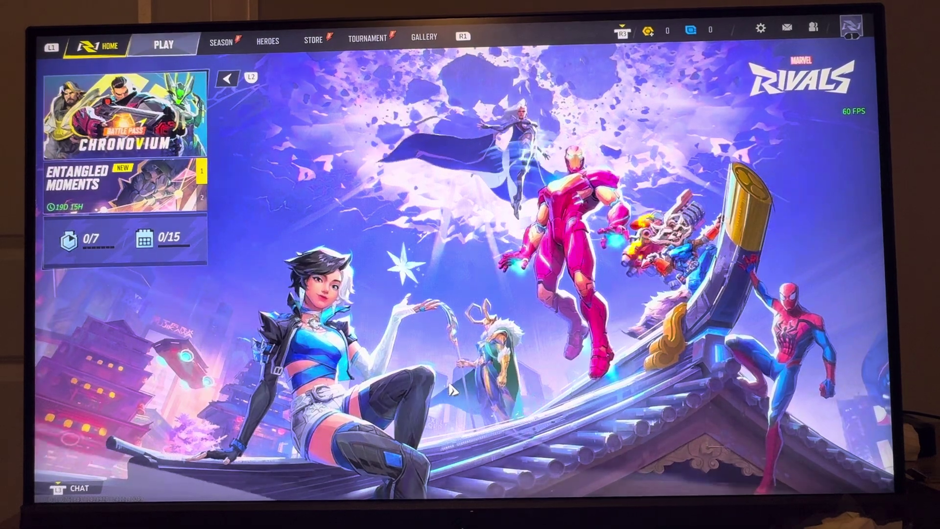